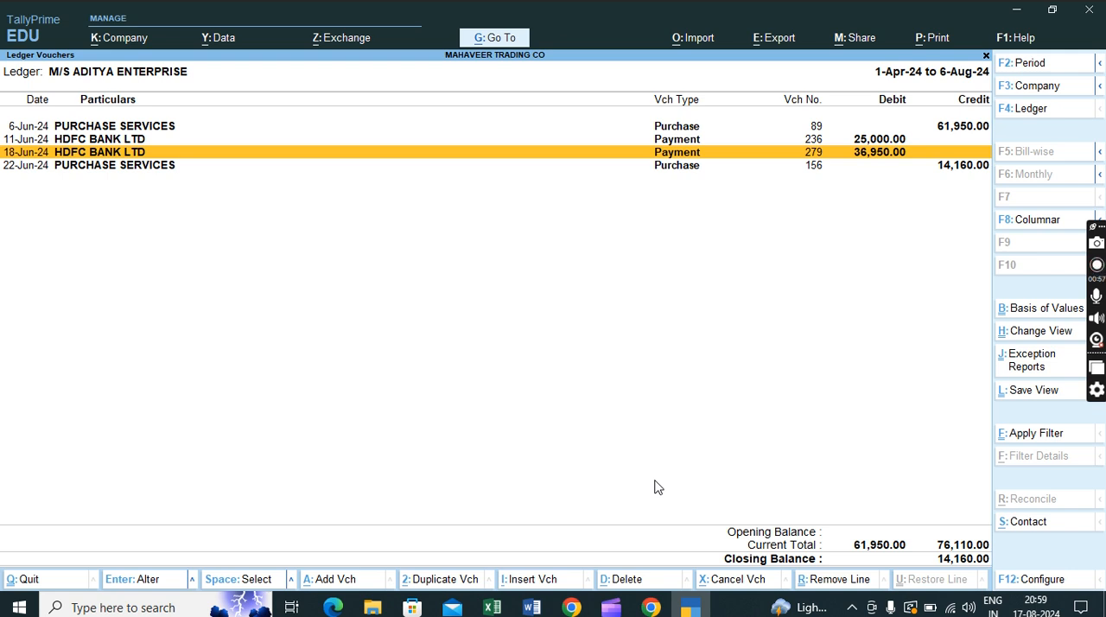
- Review the purchase and payment entries in the M/S ADITYA ENTERPRISE ledger
key("Up")
key("Up")
key("Down")
key("Down")
key("Down")
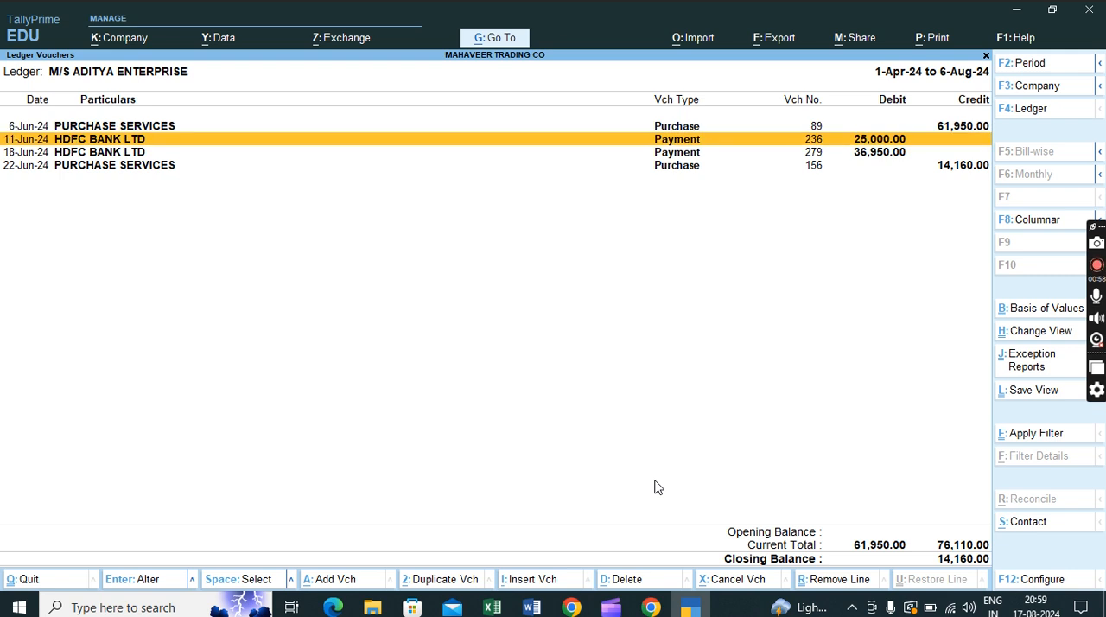
key("Up")
key("Up")
key("Up")
key("Down")
key("Down")
key("Up")
key("Up")
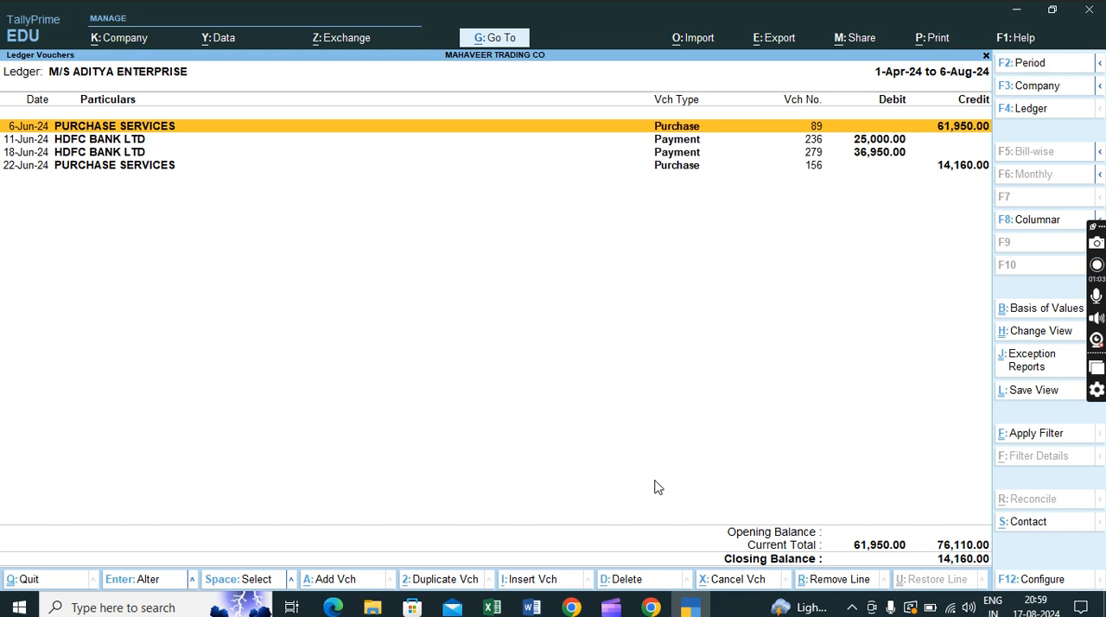
key("Down")
key("Down")
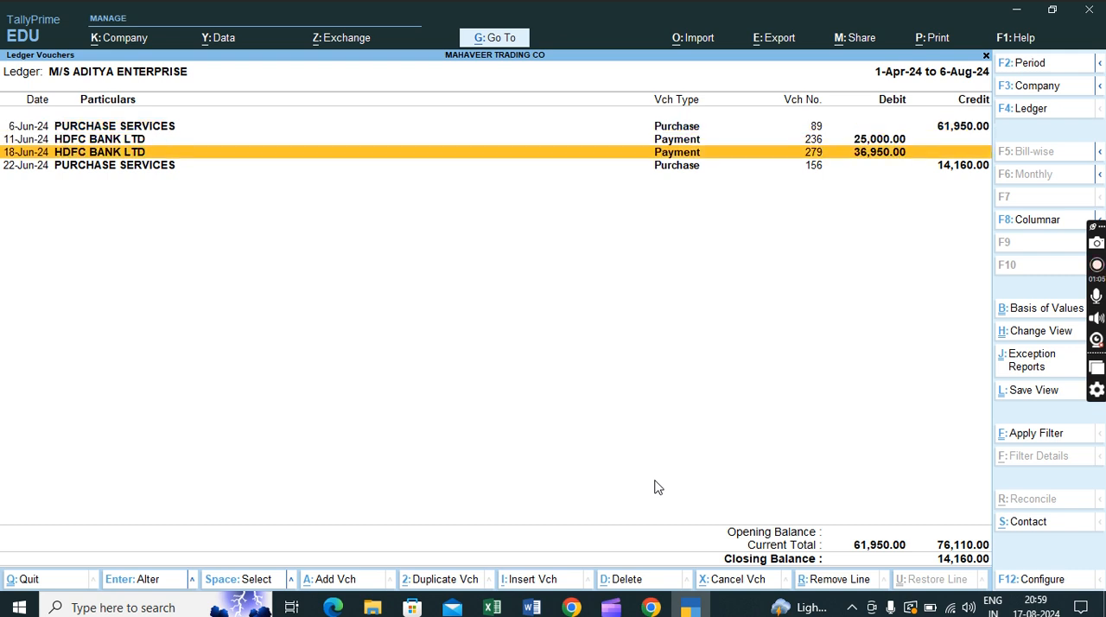
key("Up")
key("Up")
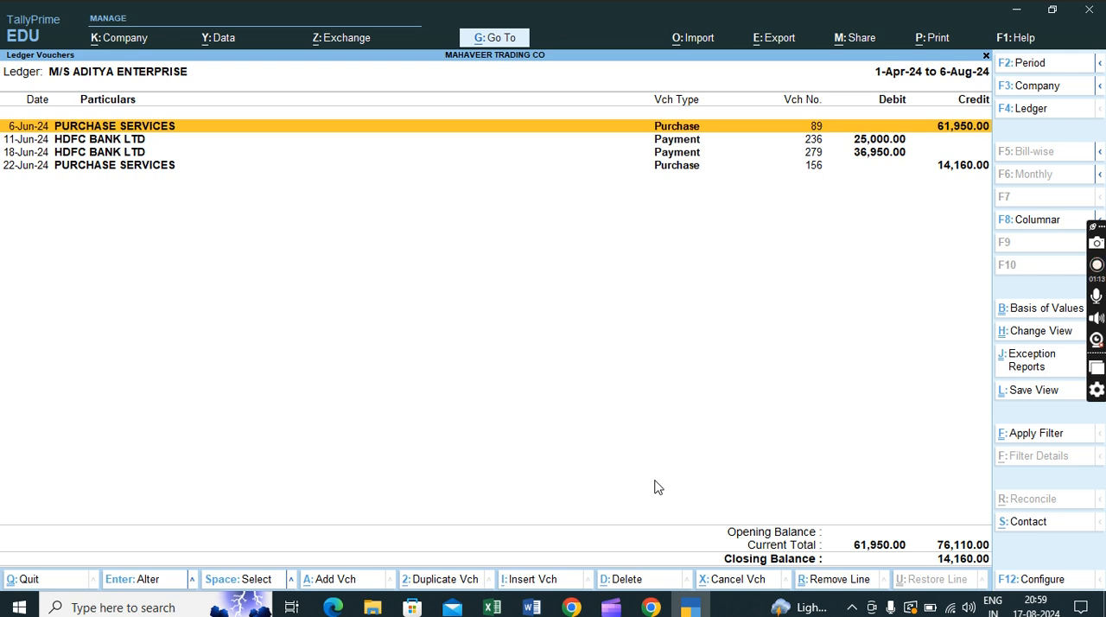
- View the details of the 6-Jun-24 purchase voucher and return to the ledger without saving
key("Return")
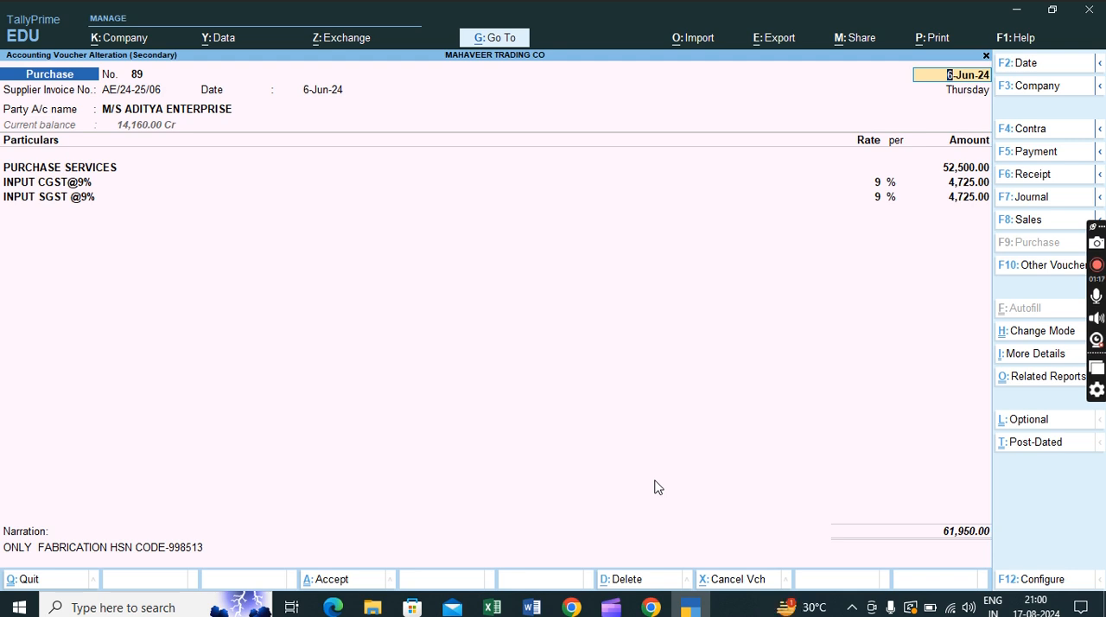
key("BackSpace")
key("Escape")
key("Return")
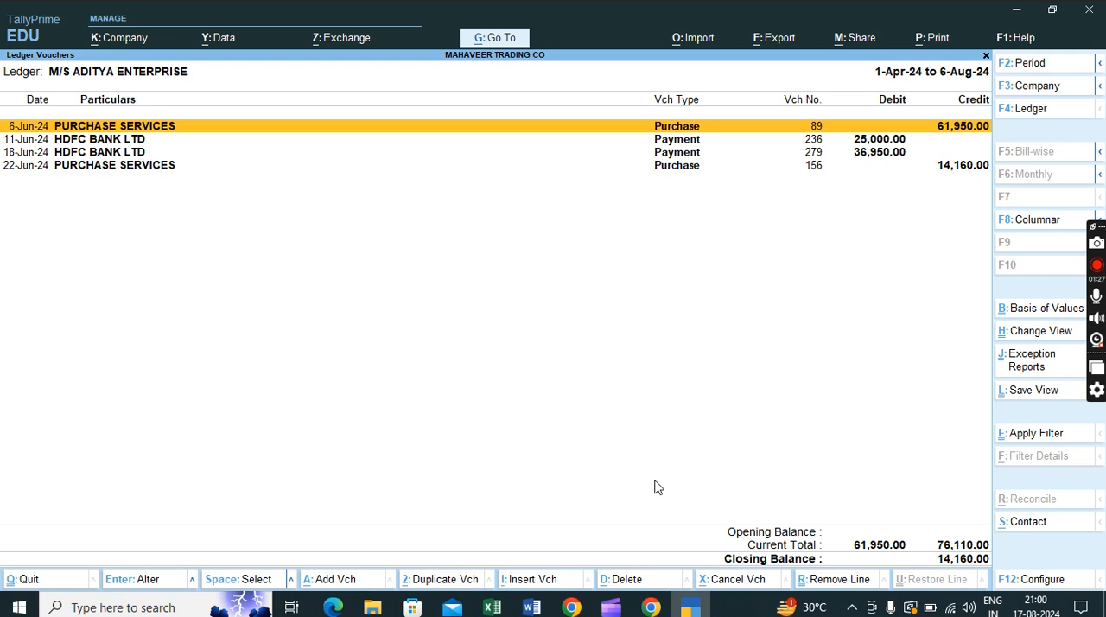
- Compare the June purchases with the HDFC BANK LTD payments, ending on the 22-Jun-24 purchase entry
key("Down")
key("Down")
key("Down")
key("Up")
key("Up")
key("Up")
key("space")
key("shift+Down")
key("shift+Down")
key("Up")
key("Up")
key("space")
key("Down")
key("space")
key("Down")
key("space")
key("Down")
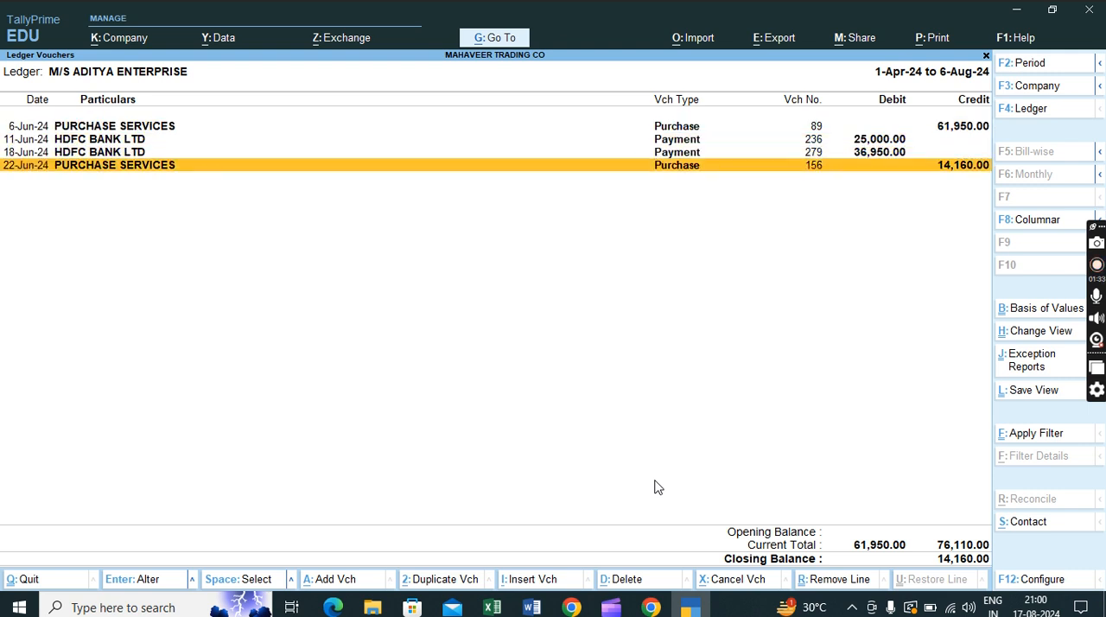
- View the details of the 22-Jun-24 purchase voucher and return to the ledger without saving
key("Return")
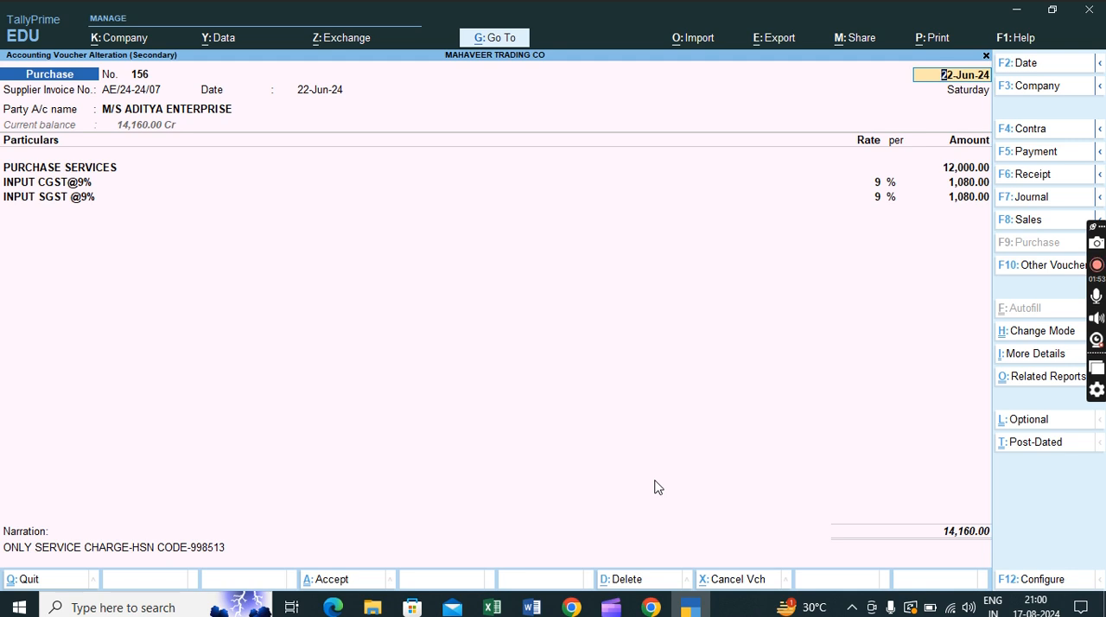
key("Escape")
key("Escape")
key("y")
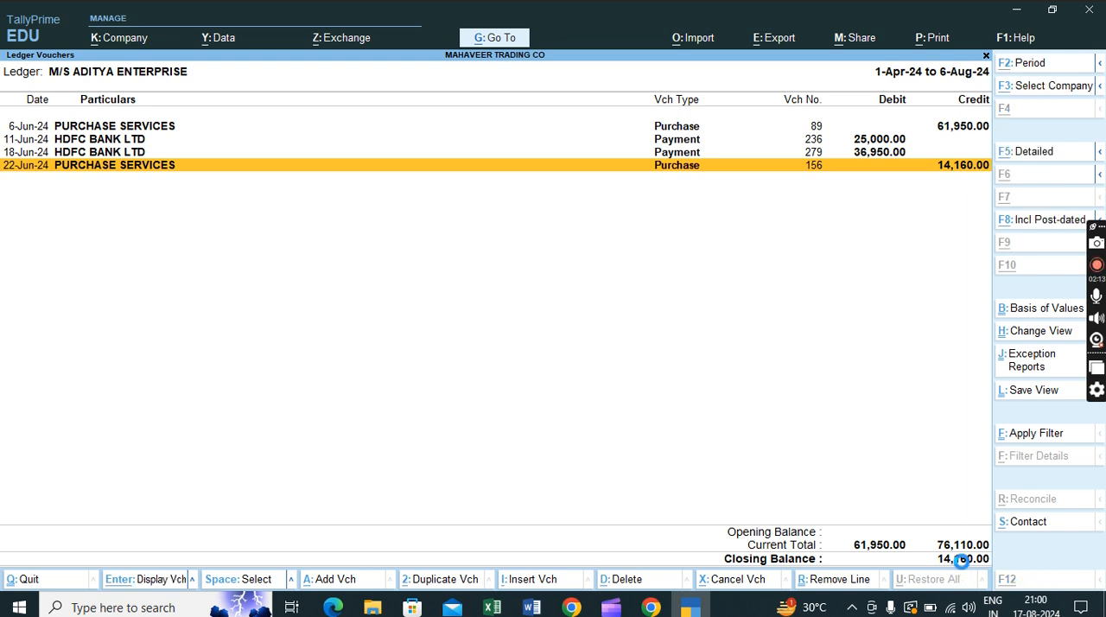
- Start adding a new voucher from the M/S ADITYA ENTERPRISE ledger
key("alt+a")
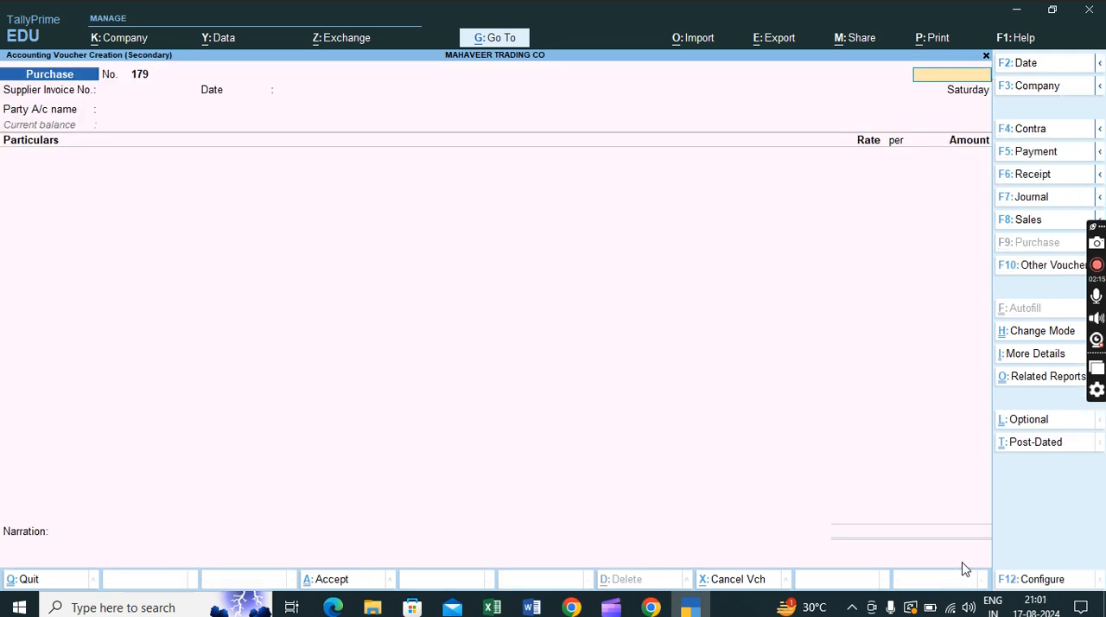
key("Escape")
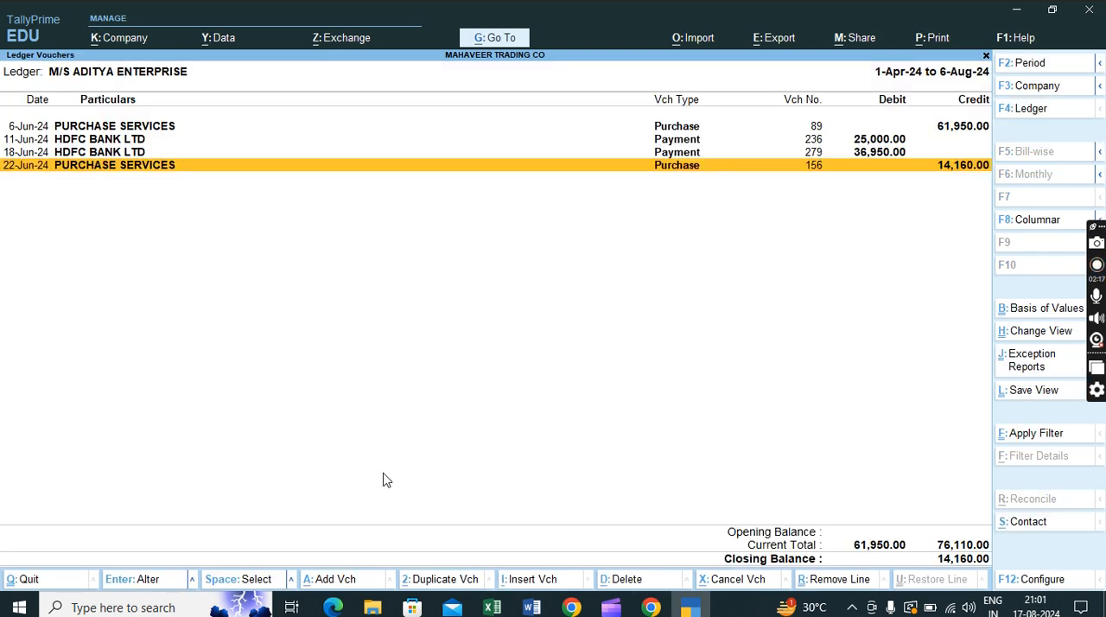
key("alt+a")
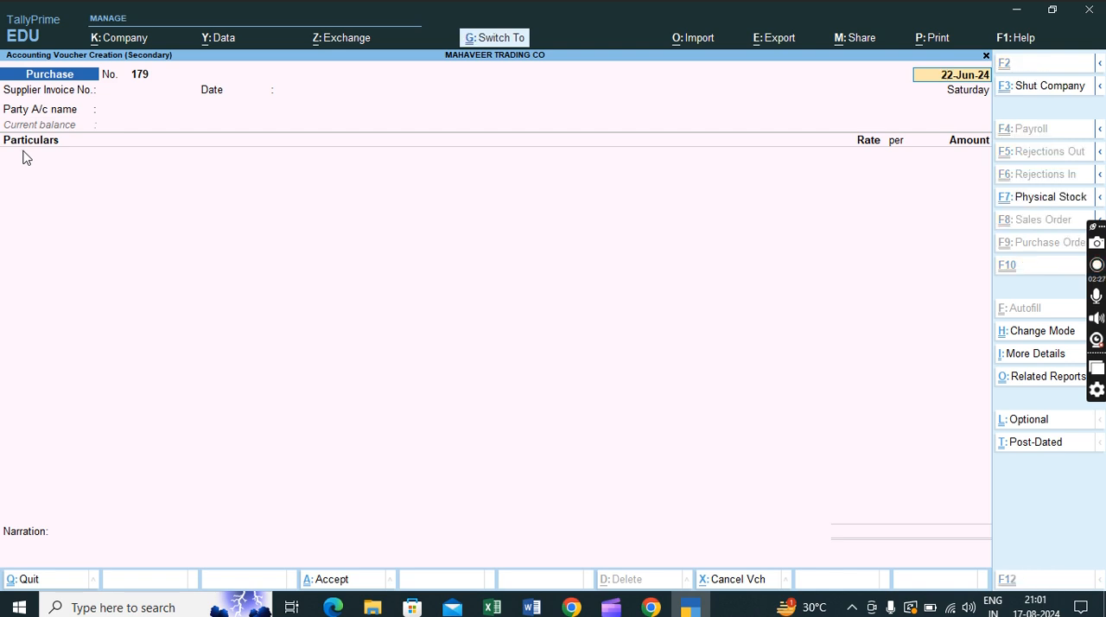
- Try the Item Invoice mode for the new voucher, returning to Accounting Invoice mode
key("ctrl+h")
key("Up")
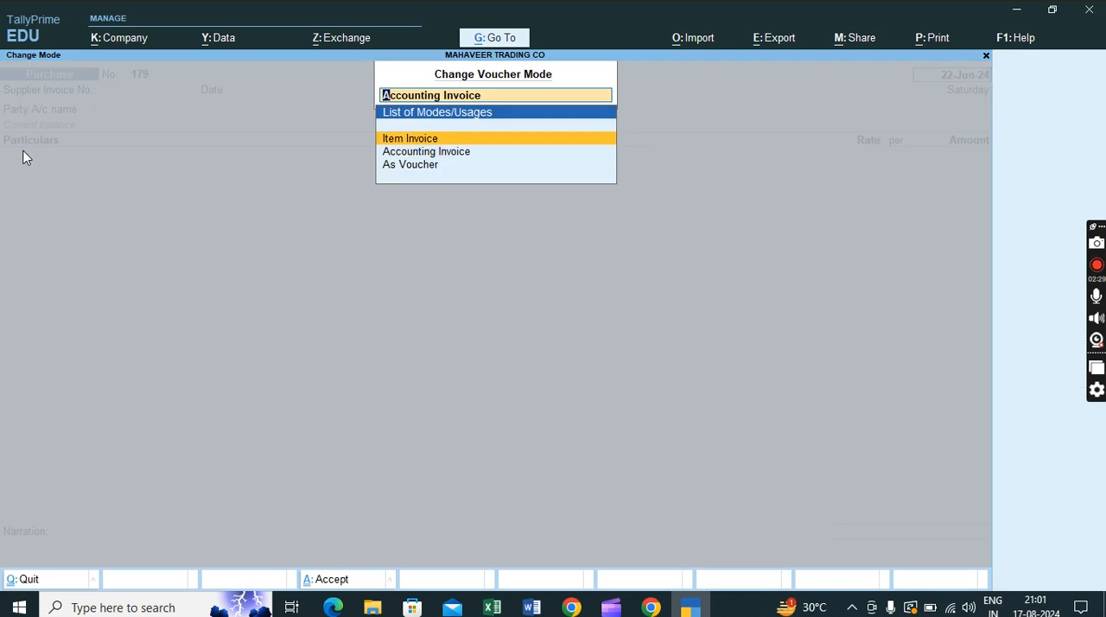
key("Return")
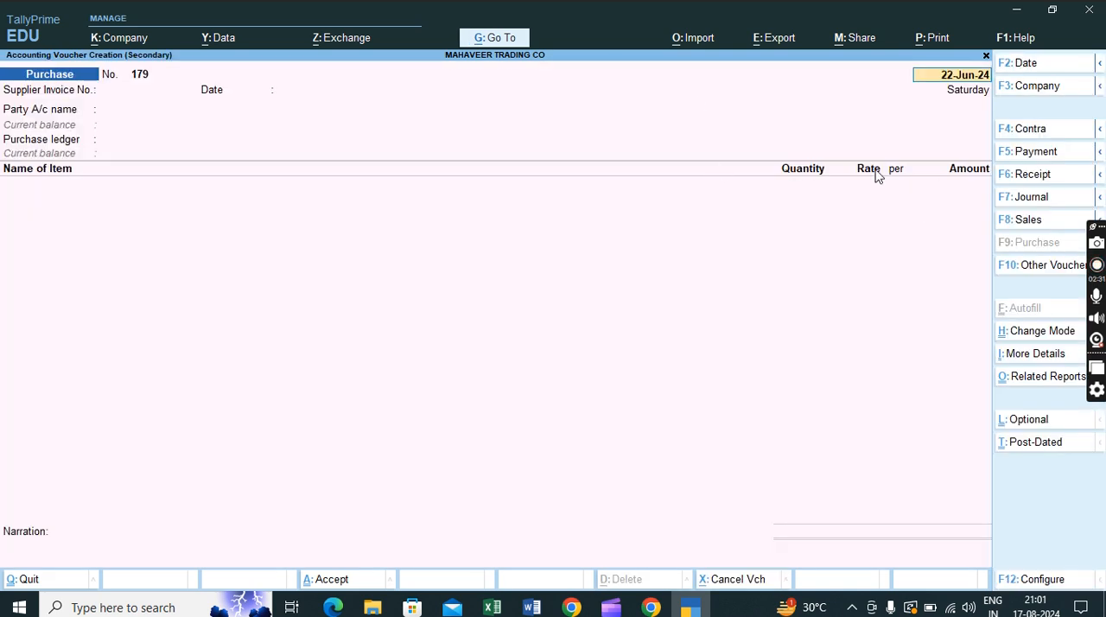
key("ctrl+h")
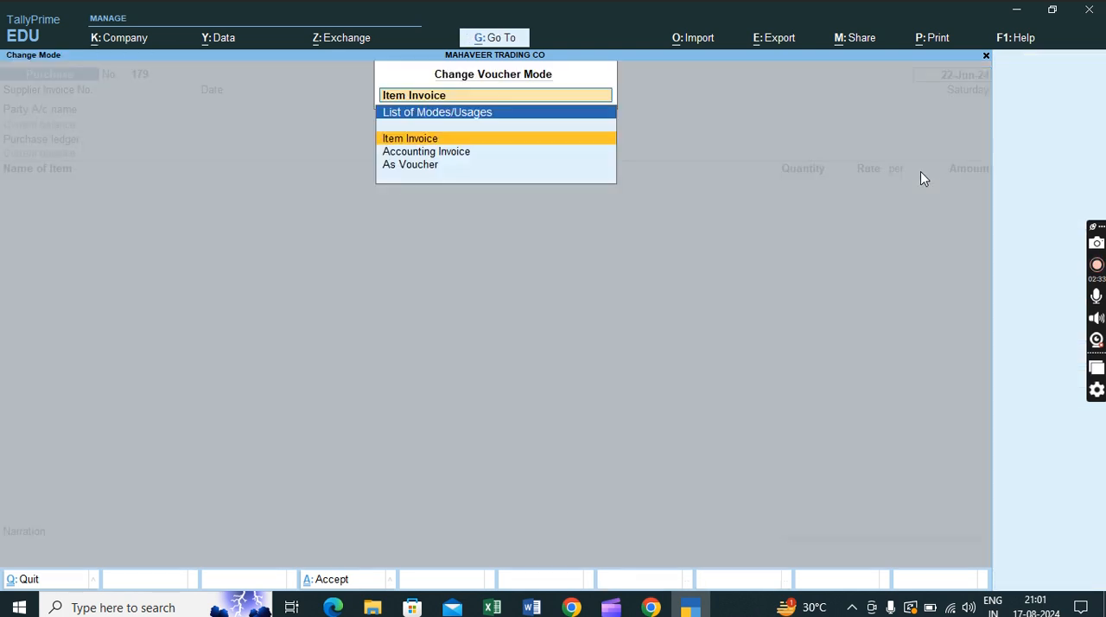
key("Down")
key("Return")
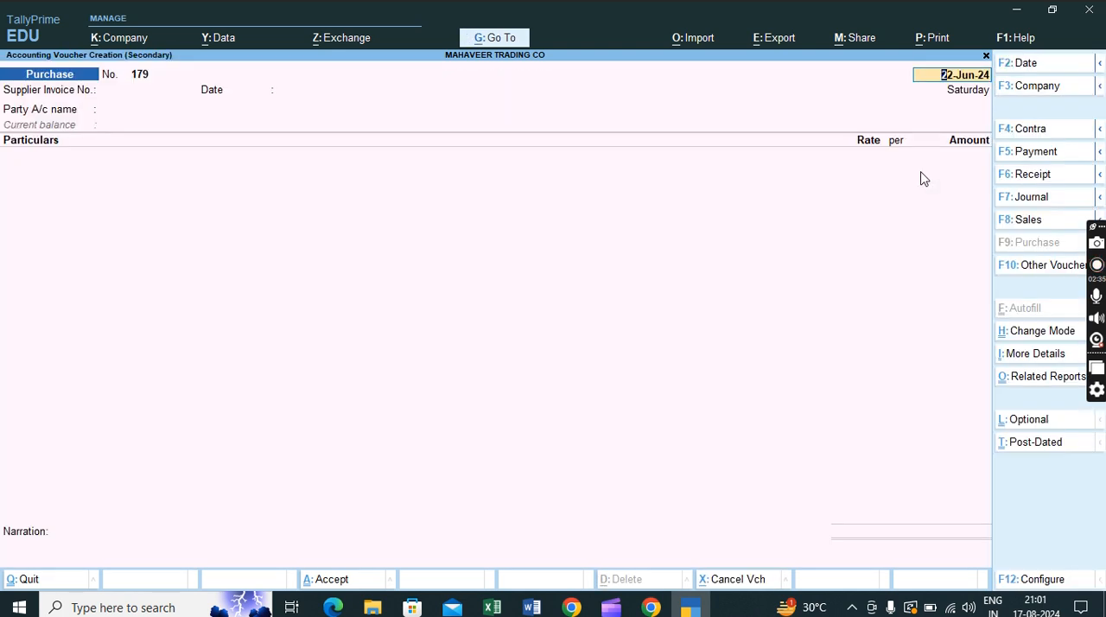
- Date the voucher 1-Jul-24 and enter supplier invoice number DN/01/2024-25, also dated 1-Jul-24
type("1.7")
key("Return")
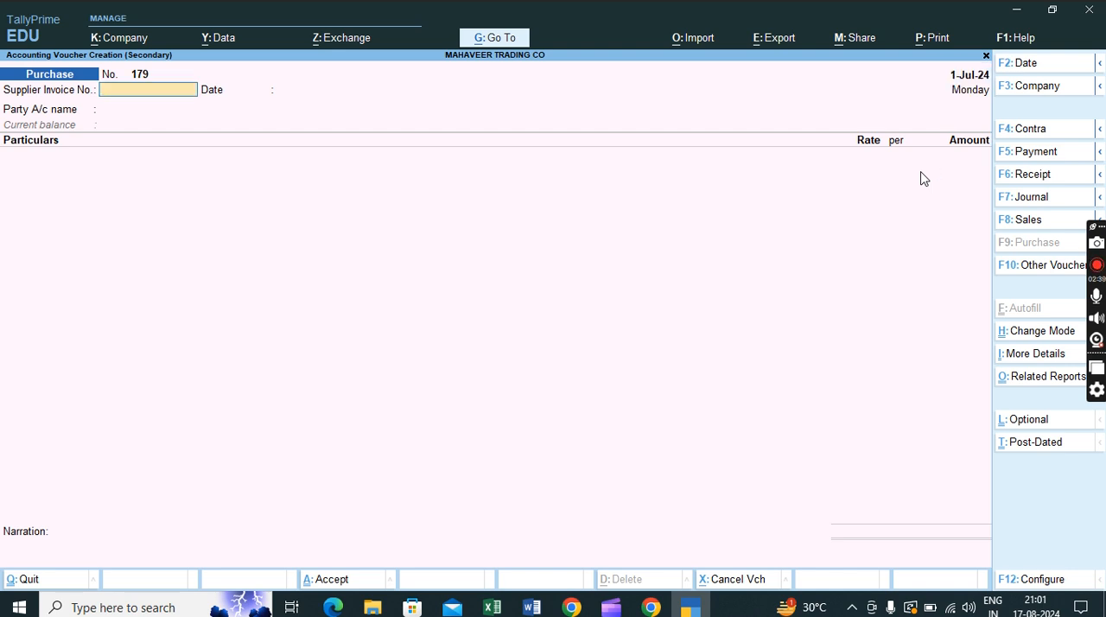
type("DN/01/2024-25")
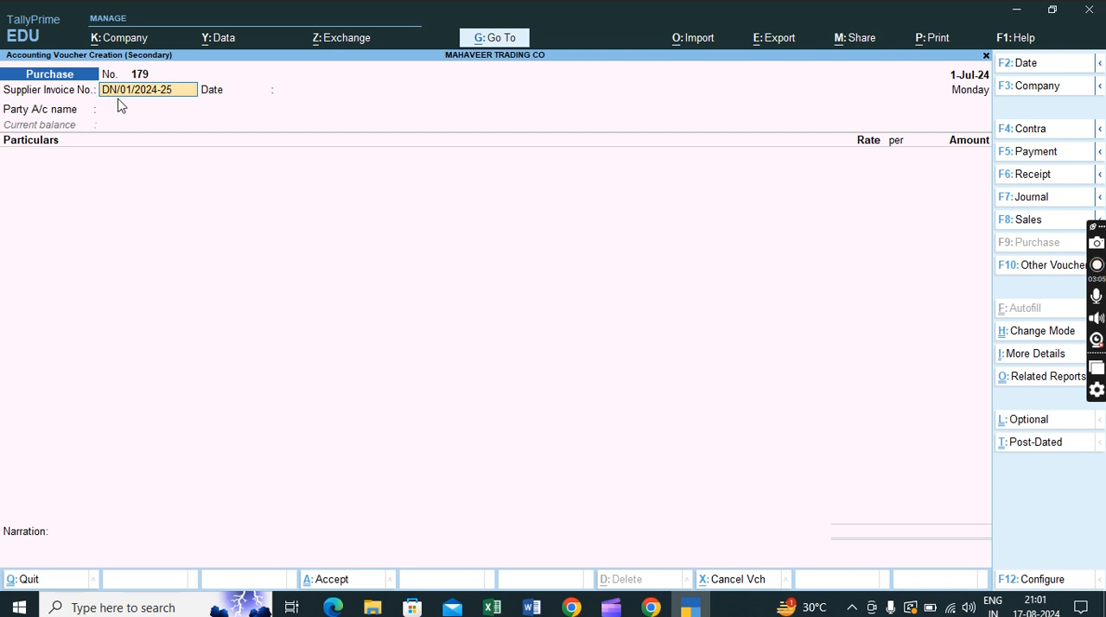
key("Return")
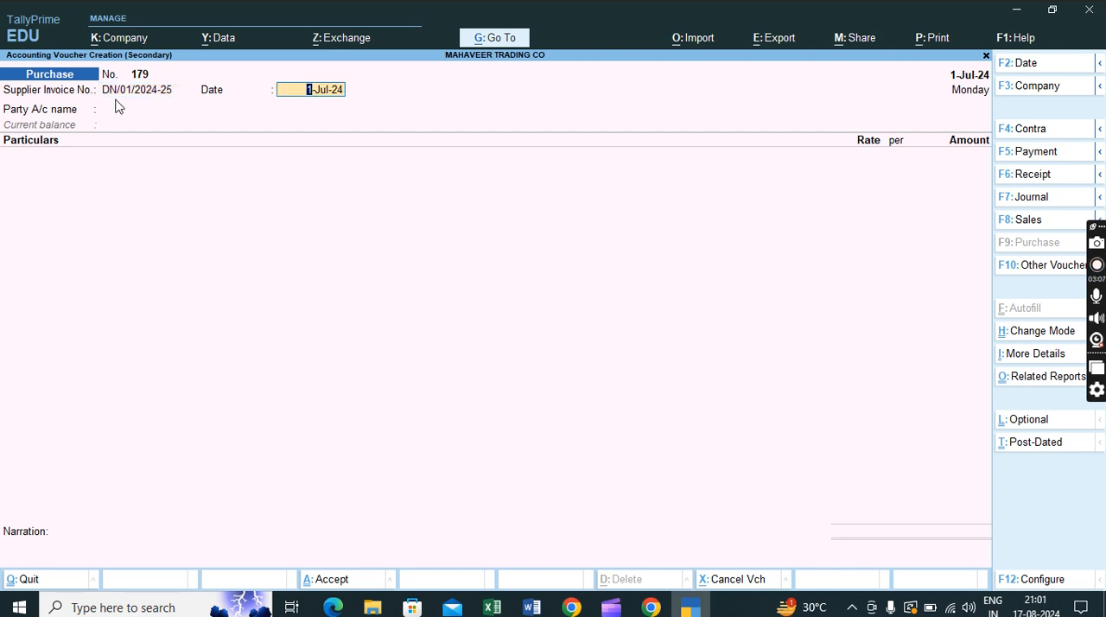
key("Return")
- Choose M/S ADITYA ENTERPRISE as the party, with the receipt note set to Not Applicable and the remaining details left at their defaults
type("ADITYA")
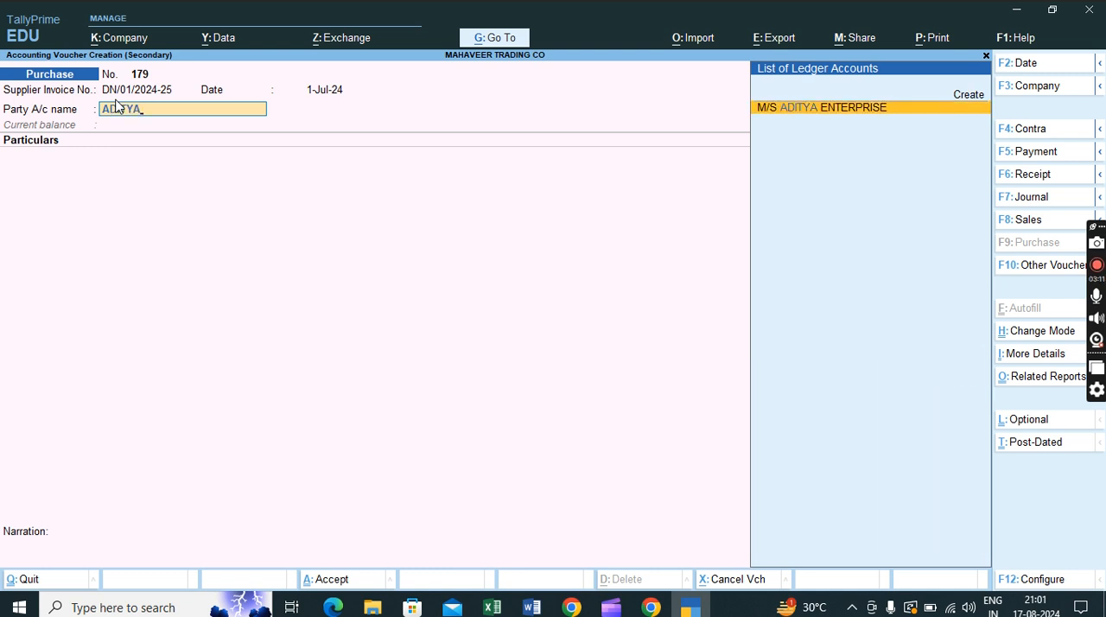
key("Return")
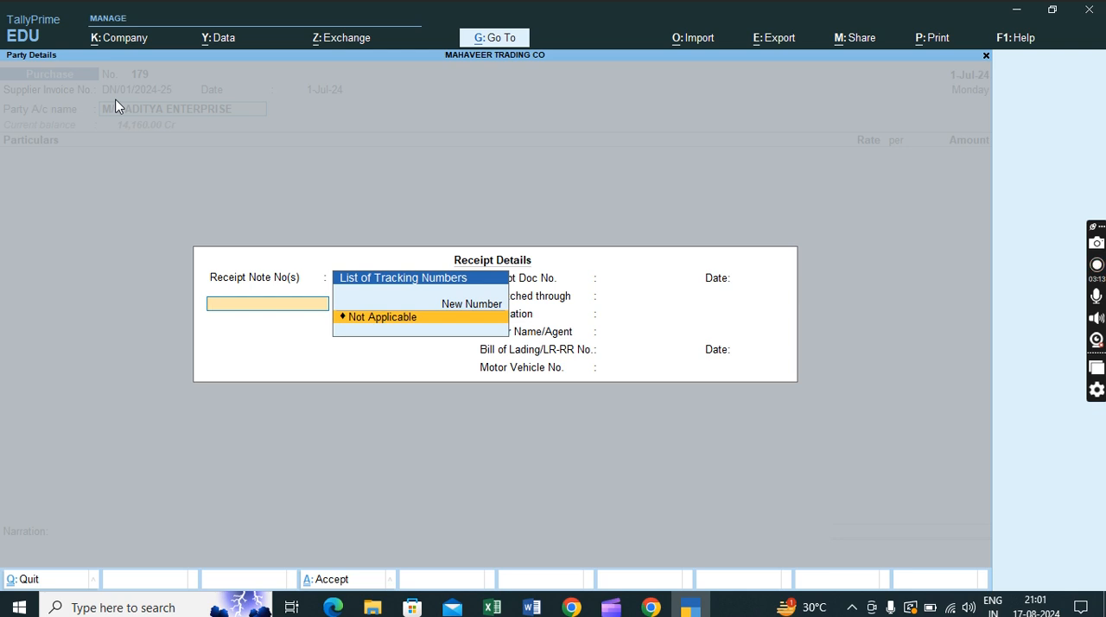
key("Return")
key("Return")
key("Return")
key("Return")
key("Return")
key("Return")
key("Return")
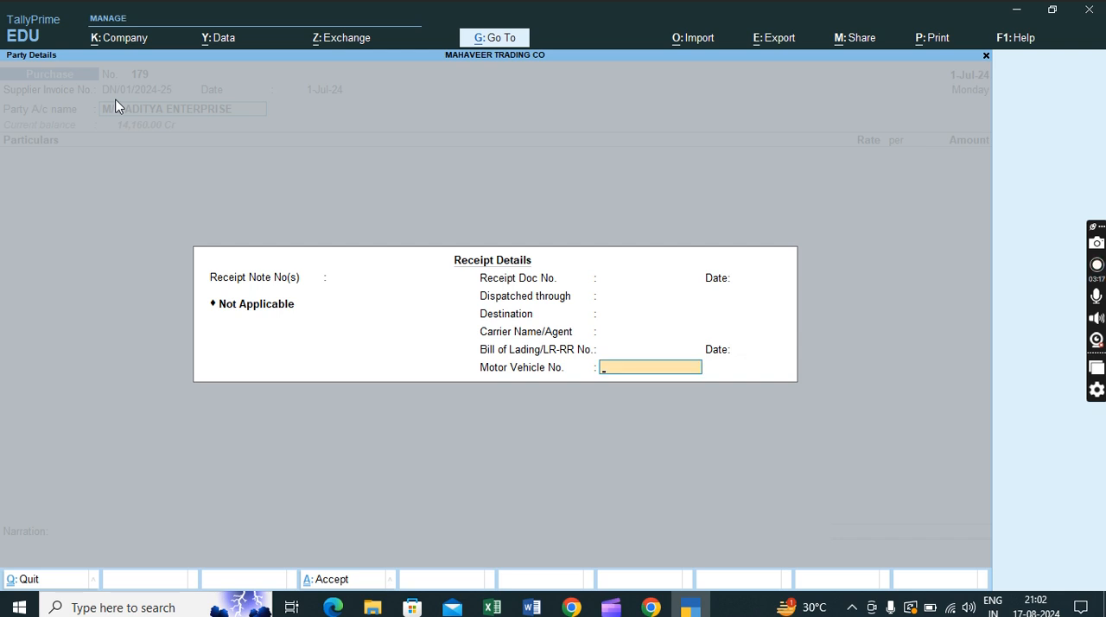
key("Return")
key("Return")
key("Return")
key("Return")
key("Return")
key("Return")
key("Return")
key("Return")
key("Return")
key("Return")
key("Return")
key("Return")
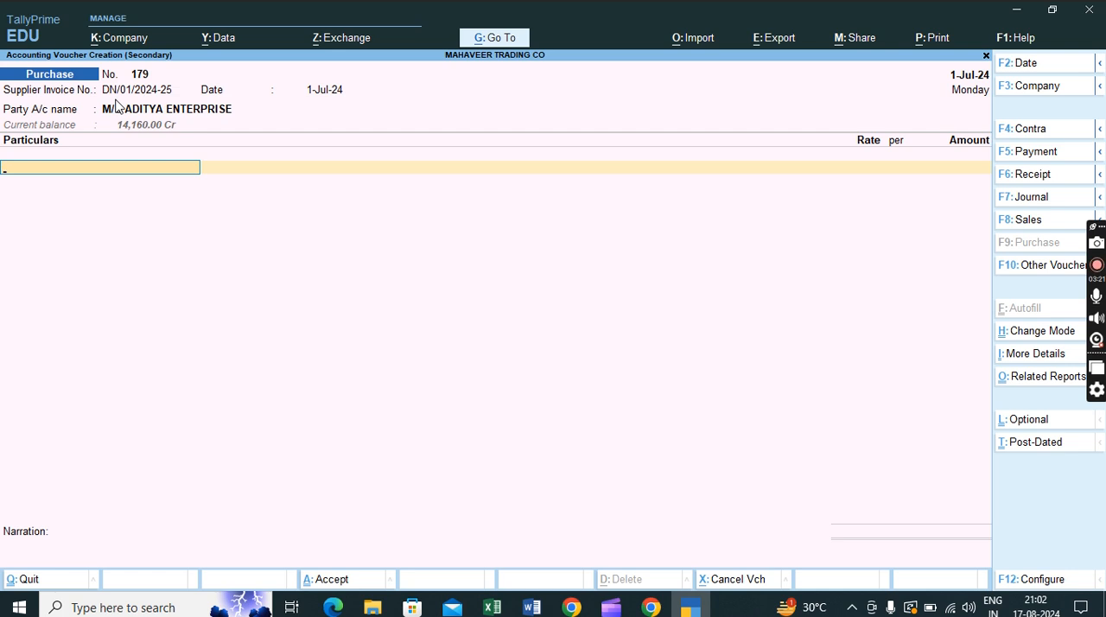
- Add the PURCHASE SERVICES ledger as the first particulars line of the voucher
type("PURCH")
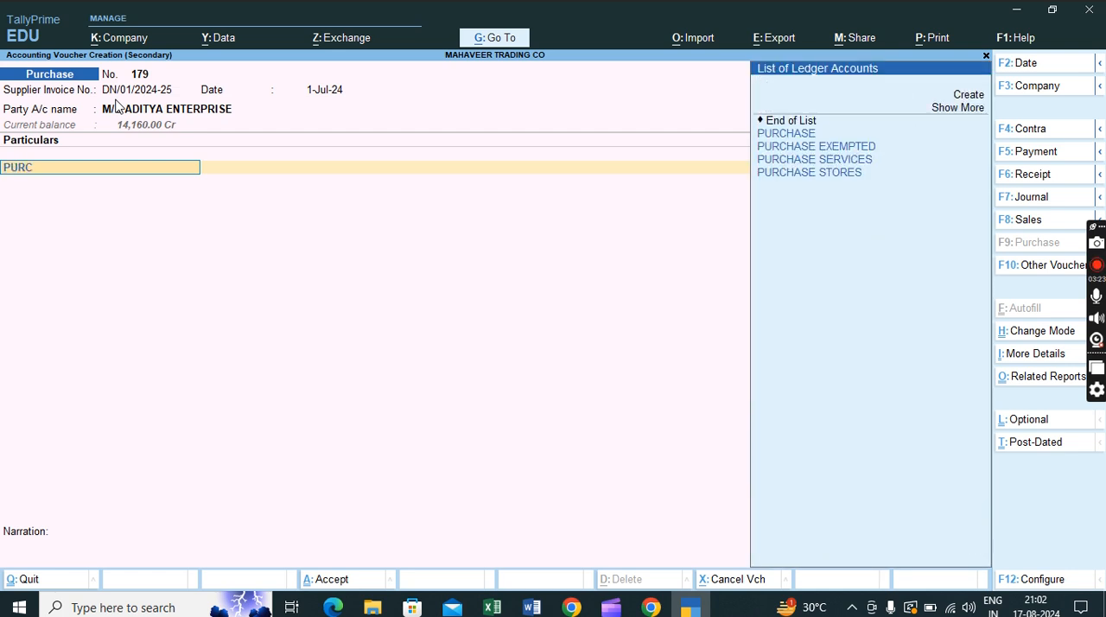
key("Down")
key("Down")
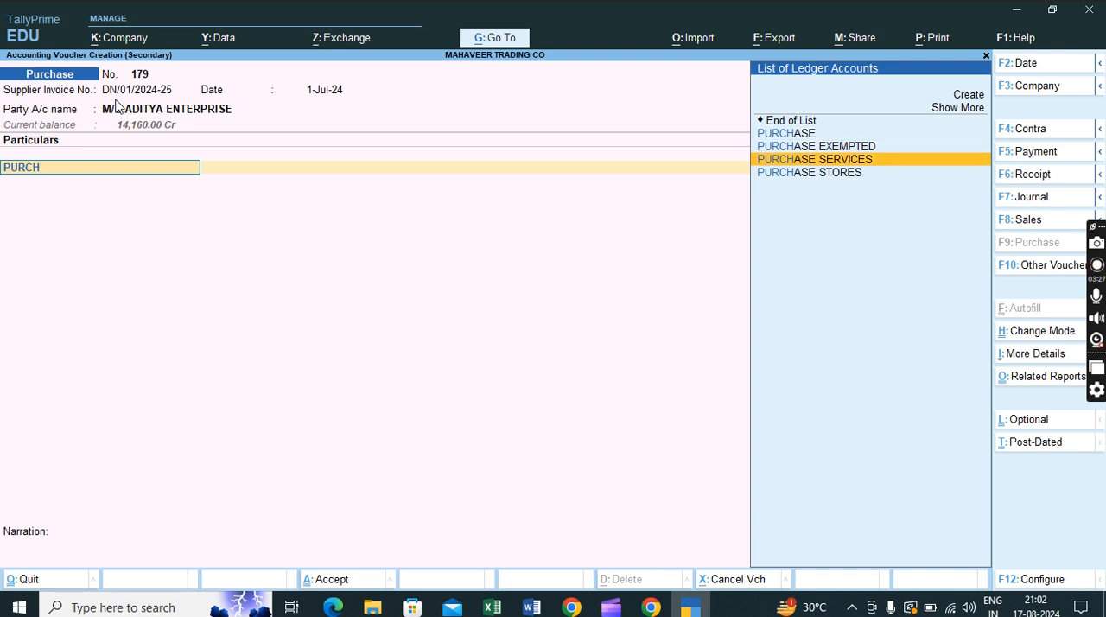
key("Return")
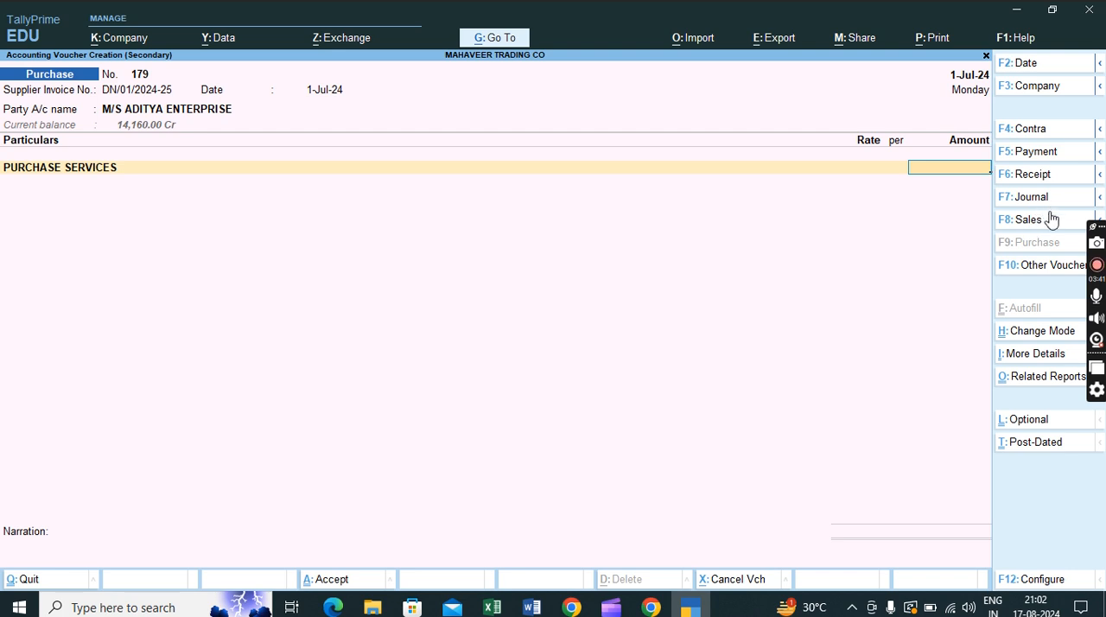
- Change the voucher type from Purchase to Debit Note
left_click(1051, 267)
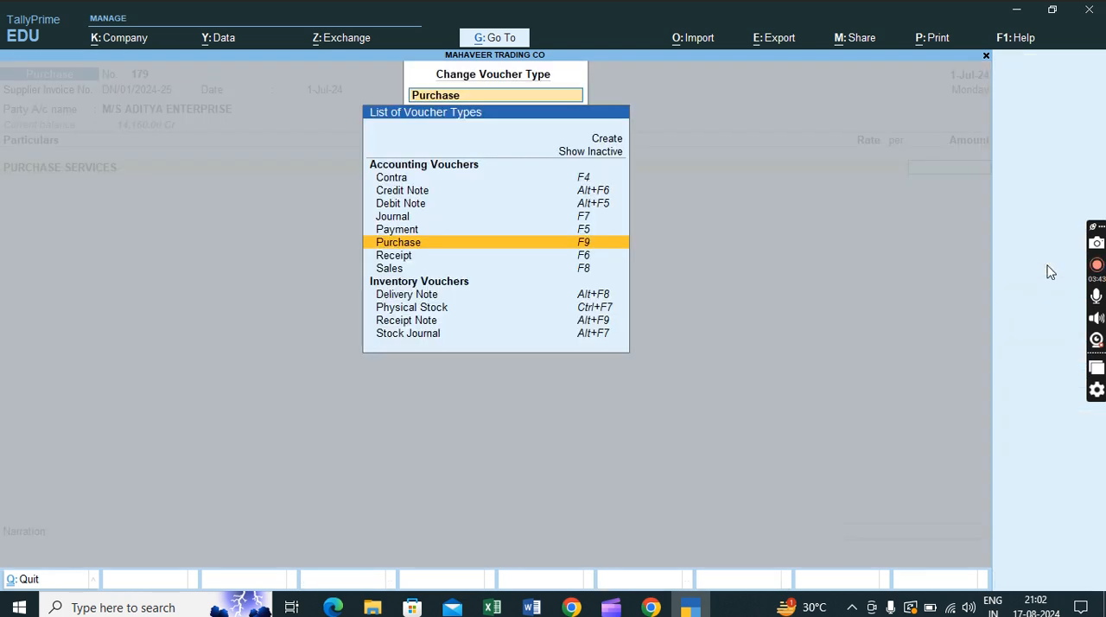
key("Up")
key("Up")
key("Up")
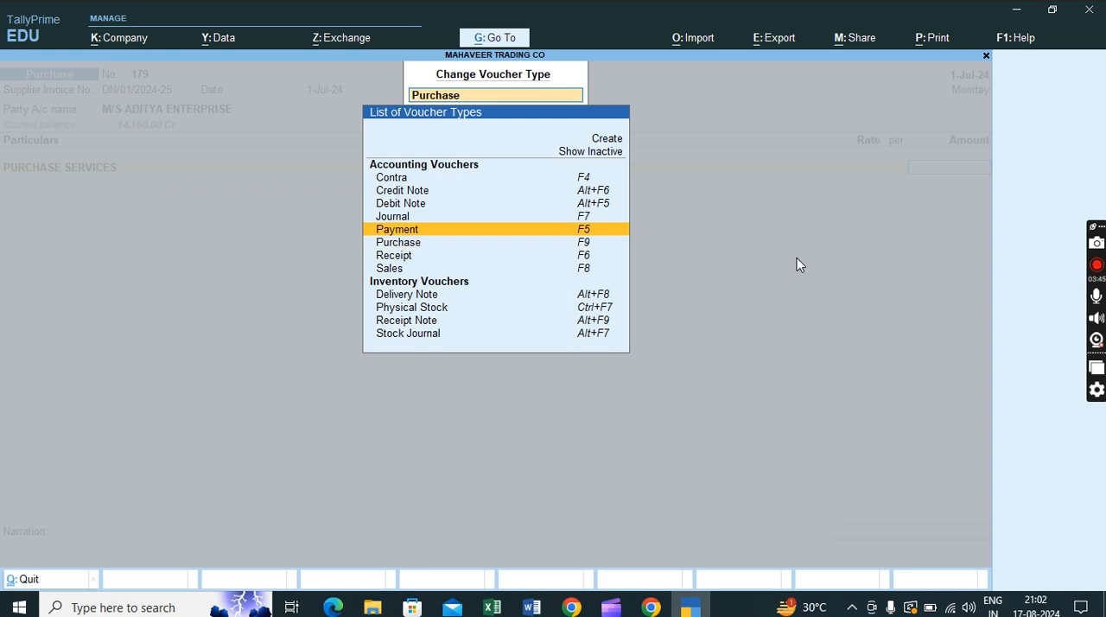
key("Return")
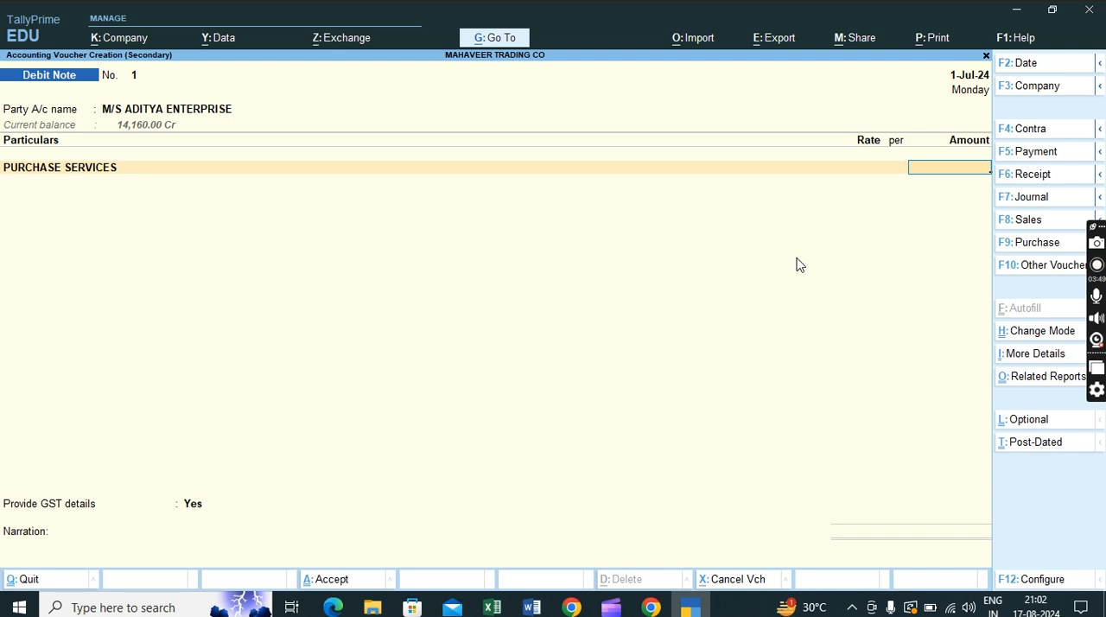
- Enter 12,000 as the PURCHASE SERVICES amount and add the INPUT CGST@9% ledger with its 9% rate
type("12000")
key("Return")
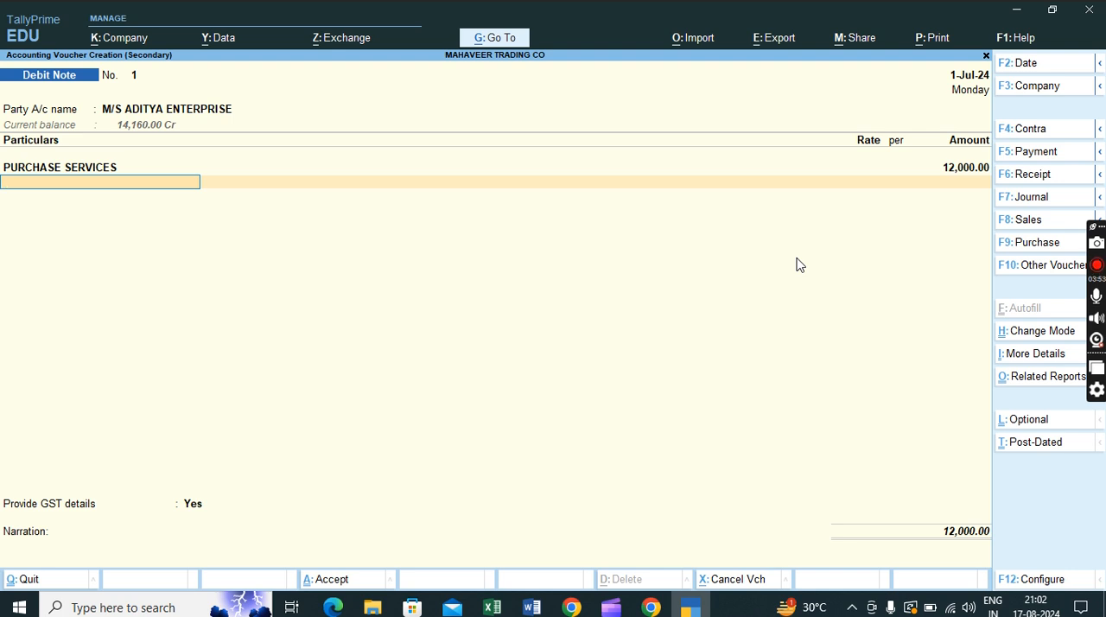
type("INPU")
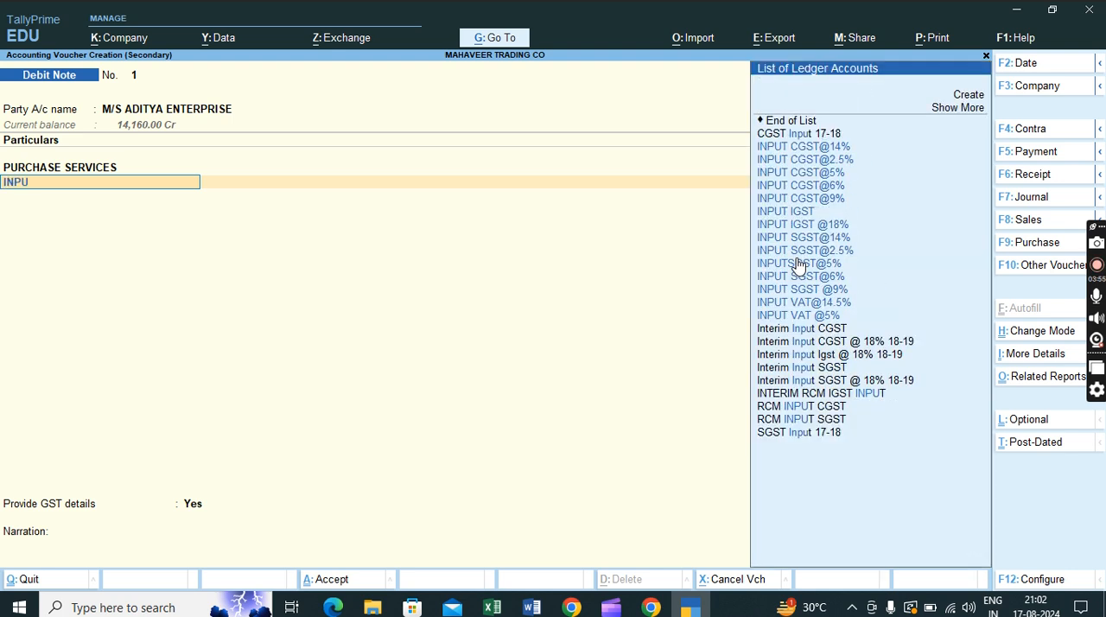
key("Down")
key("Down")
key("Down")
key("Down")
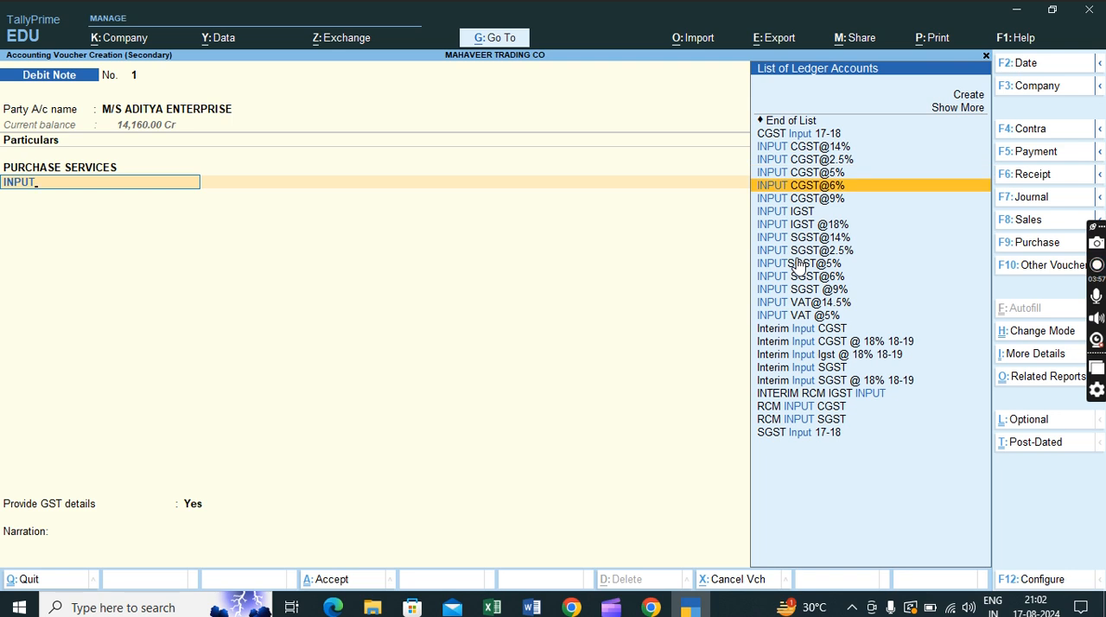
type("T")
key("Down")
key("Return")
key("Return")
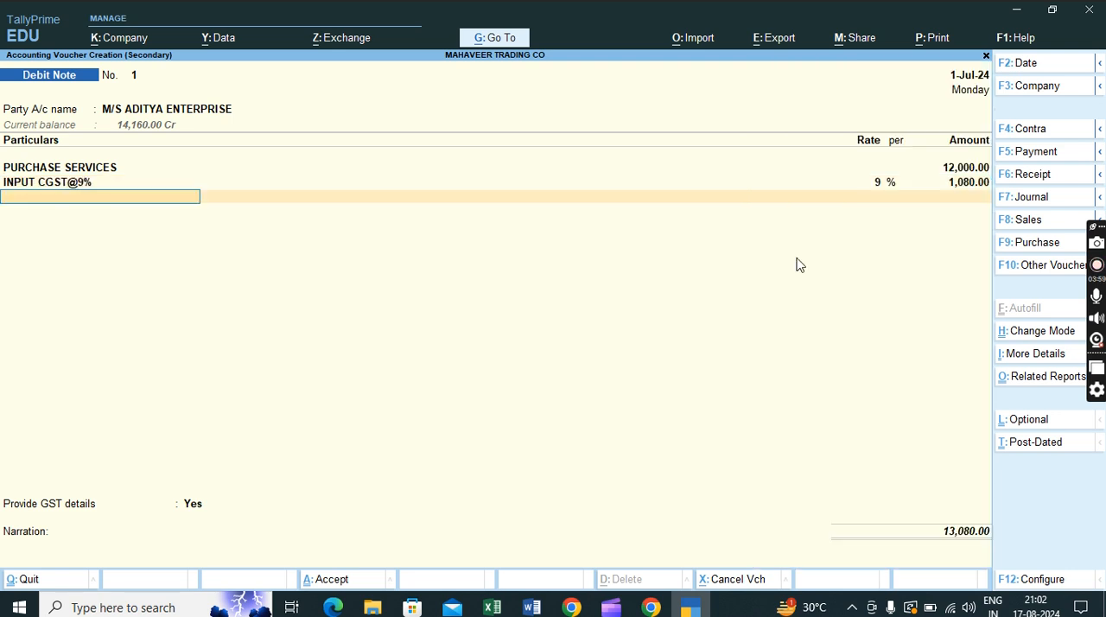
- Add the INPUT SGST @9% ledger below the CGST line, keeping its 9% rate and 1,080.00 amount
type("INPUT")
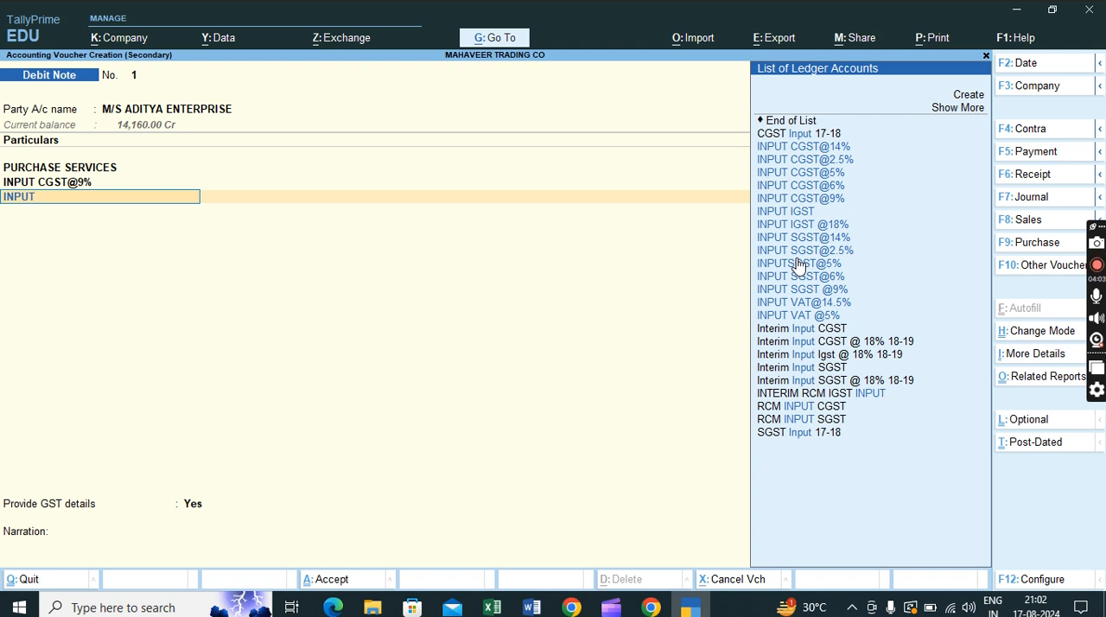
key("Down")
key("Down")
key("Down")
key("Down")
key("Down")
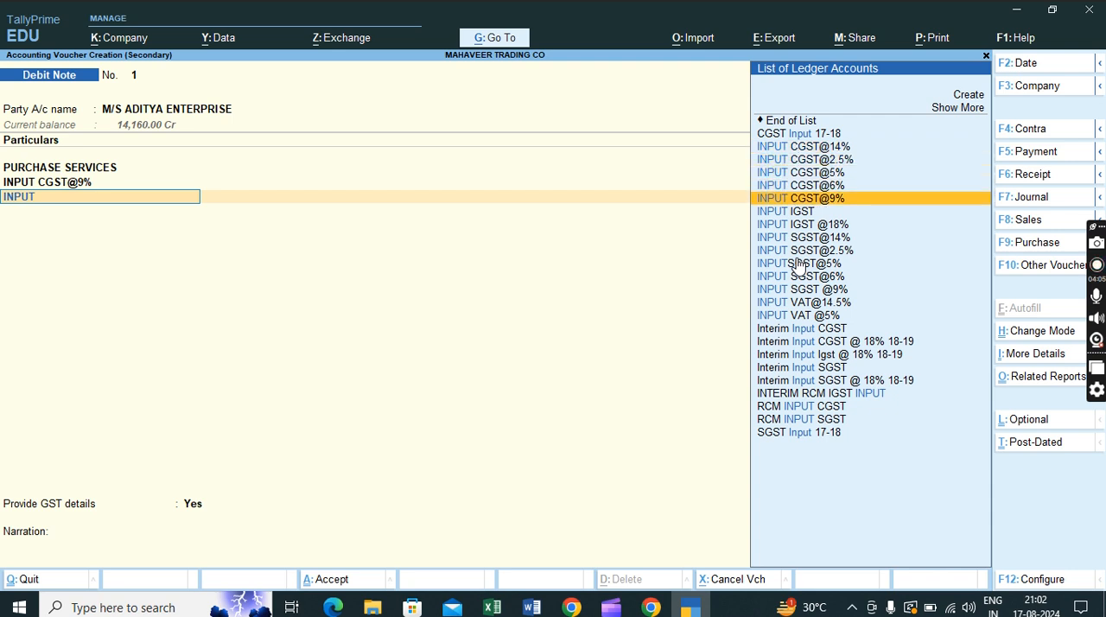
key("Down")
key("Down")
key("Down")
key("Down")
key("Down")
key("Down")
key("Down")
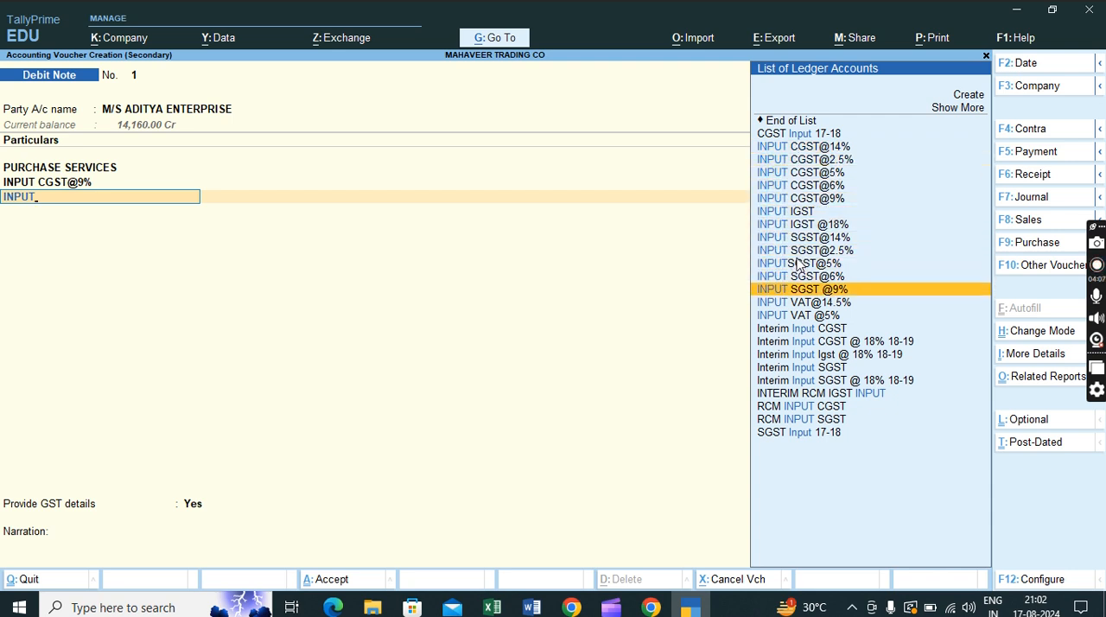
key("Return")
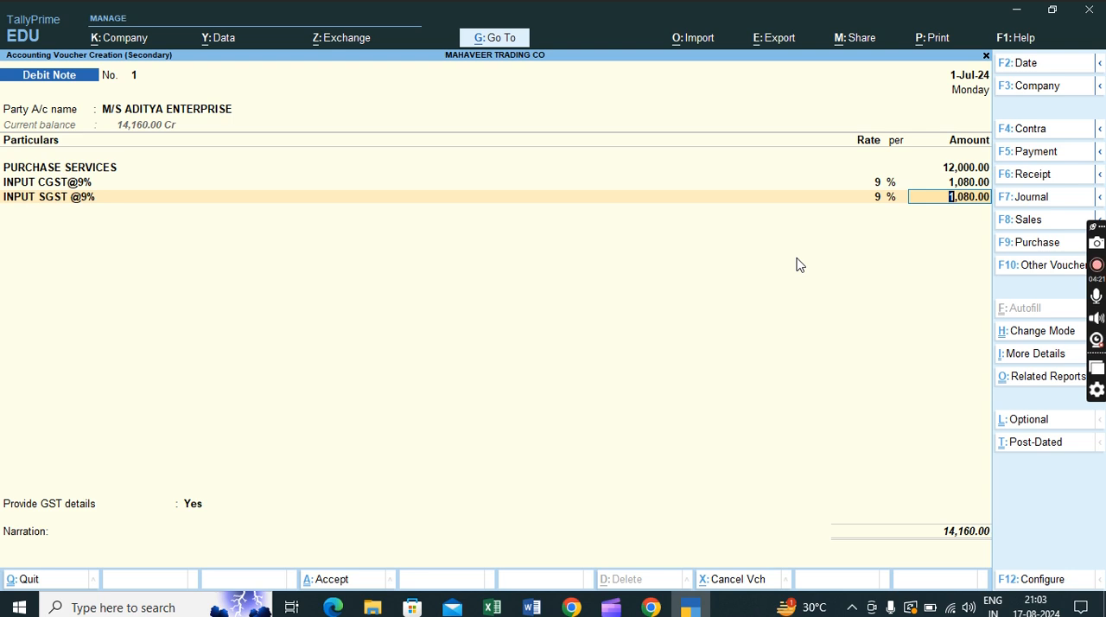
key("Return")
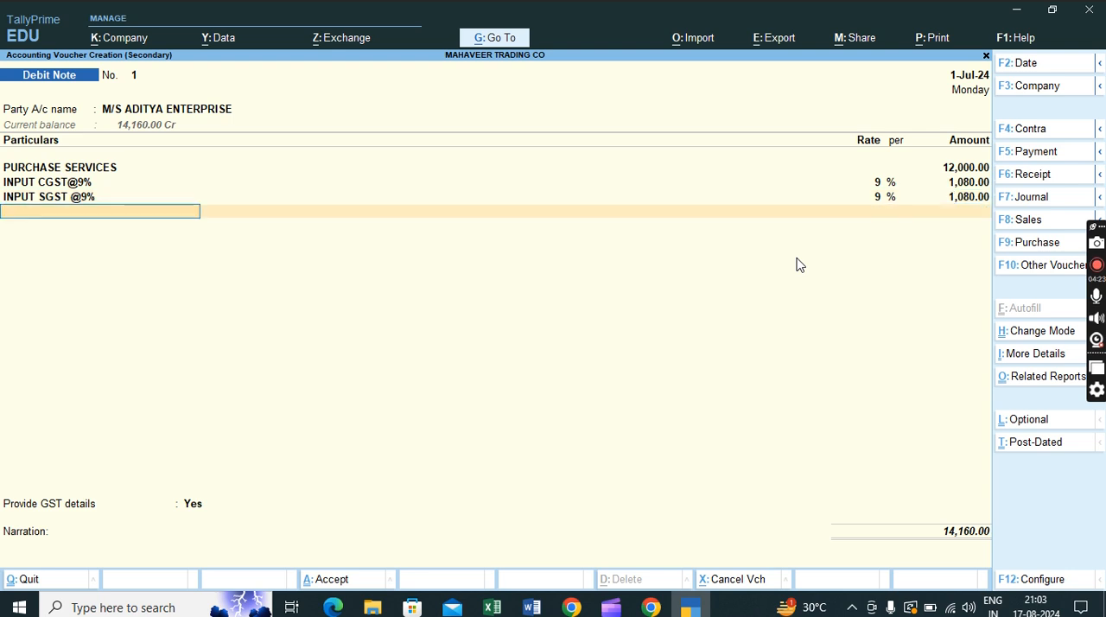
- Set Provide GST details to No, save the debit note without a narration, and select its 1-Jul-24 entry in the party's ledger
key("Return")
type("n")
key("Return")
key("Return")
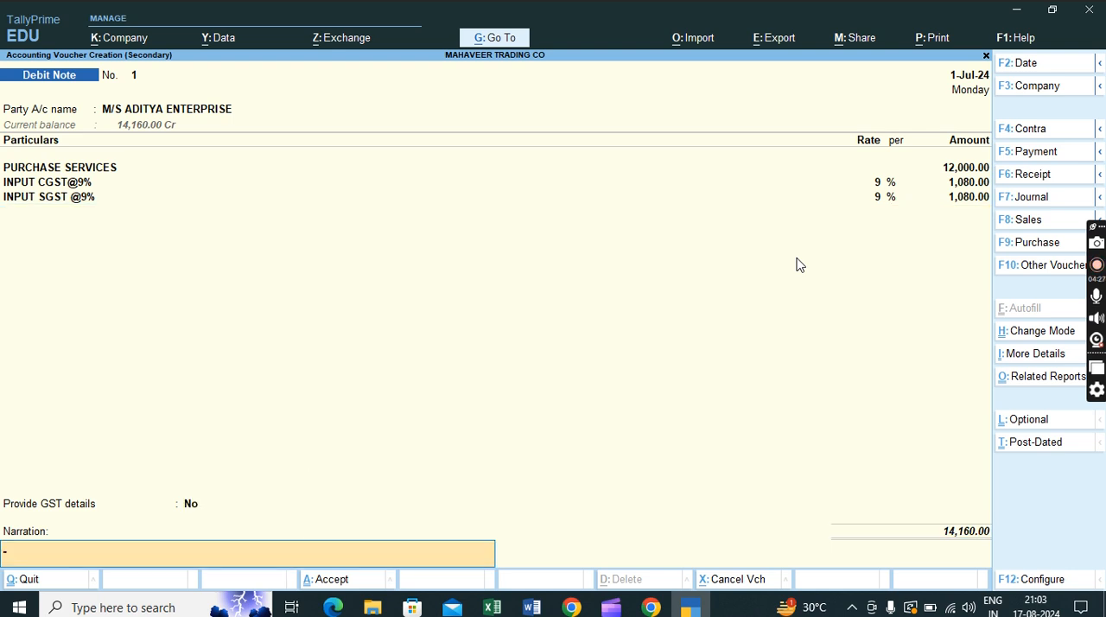
key("Return")
key("Return")
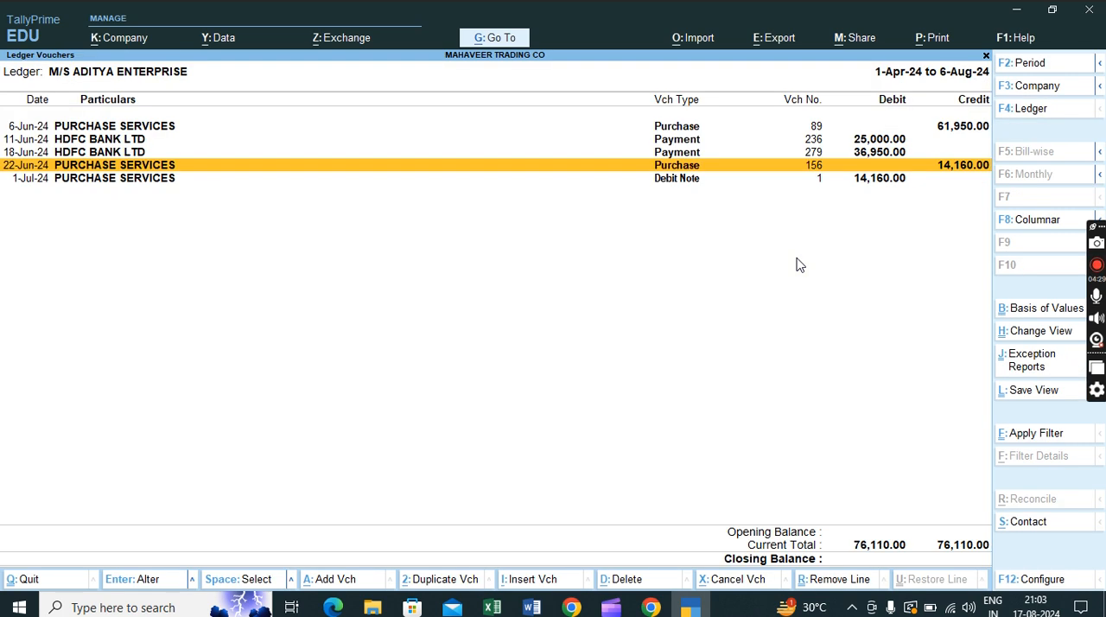
key("Down")
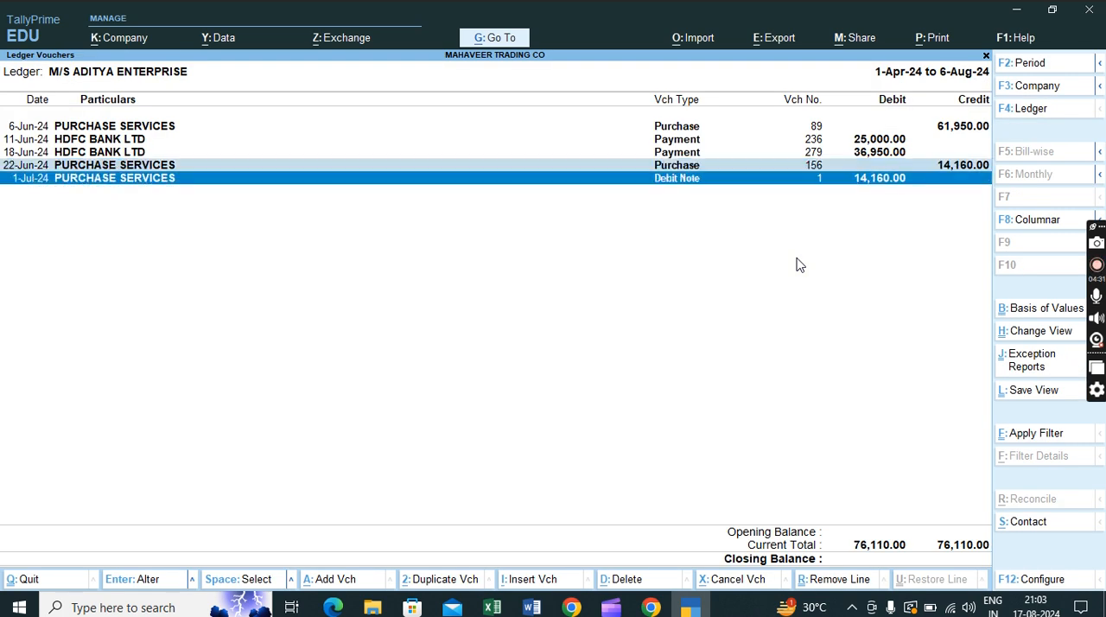